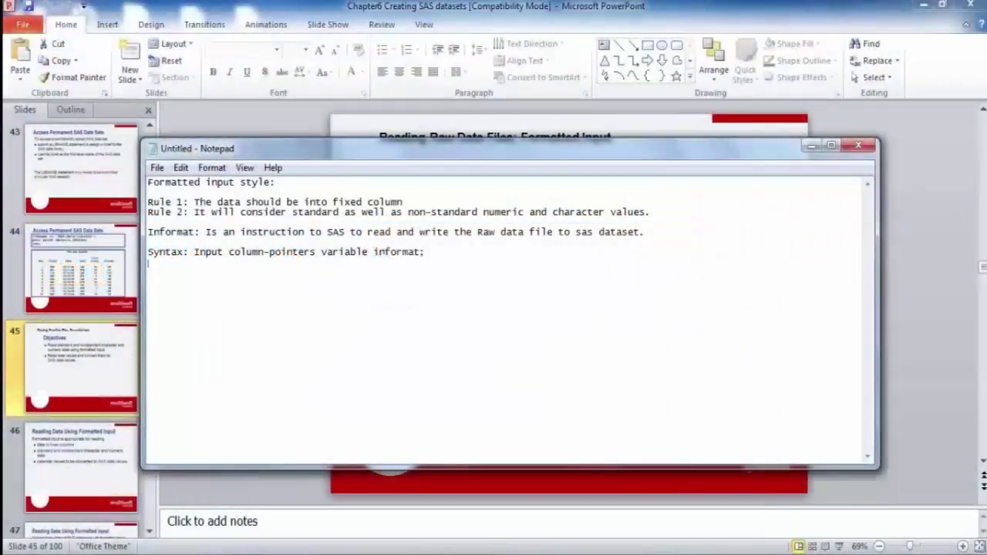
- Add notes 'column pointer: @n, +n', '@n : Absolute column pointer' and '+n relative column pointer'
text(column pointer: )
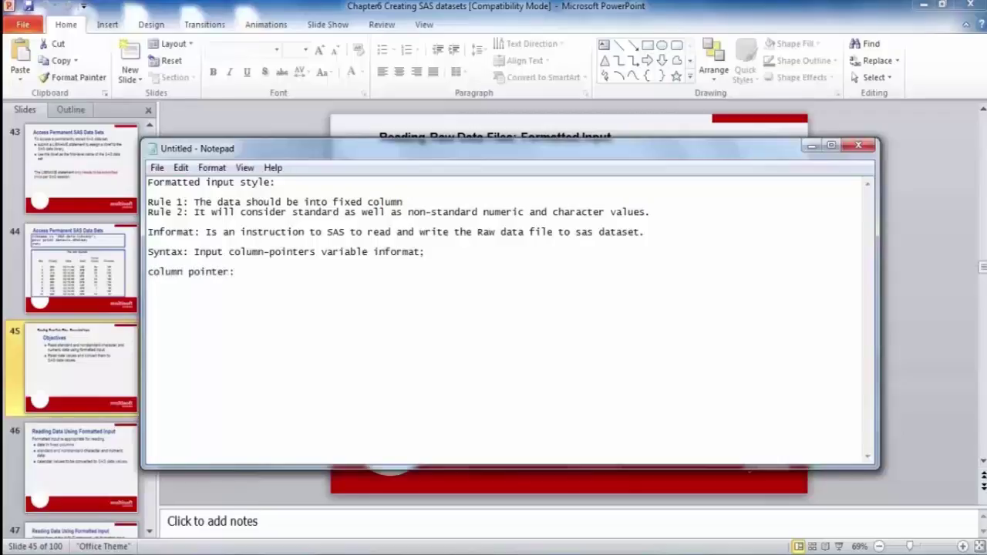
text(@n)
text(, )
text(+n)
text(@n)
text( : Abs)
text(olute co)
text(lumn point)
text(er)
key(Return)
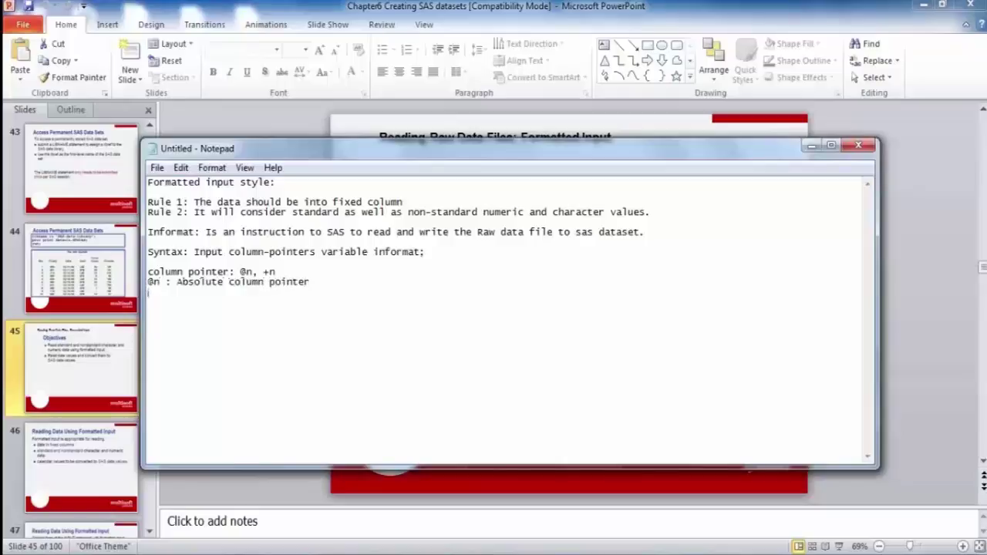
text(+n relative col)
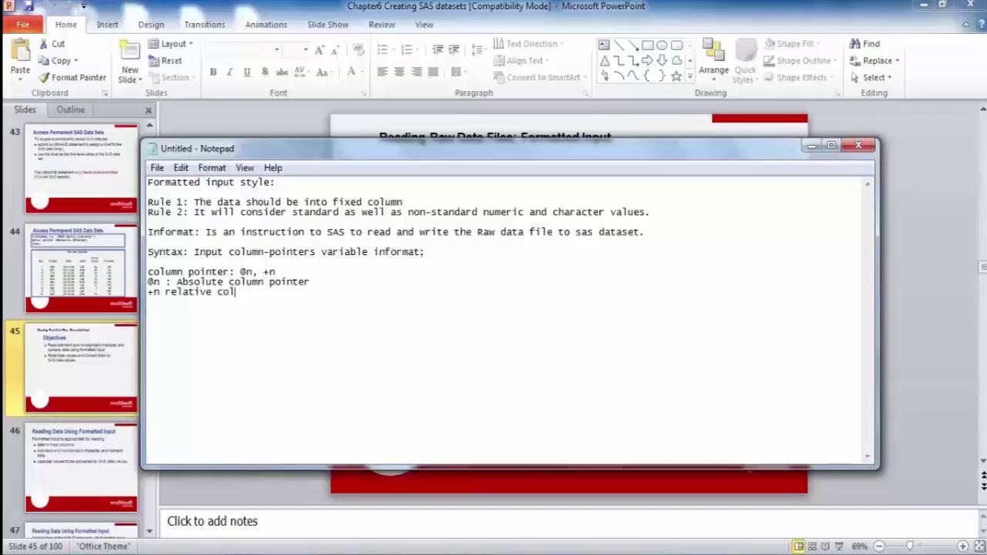
text(umn pointer)
key(Return)
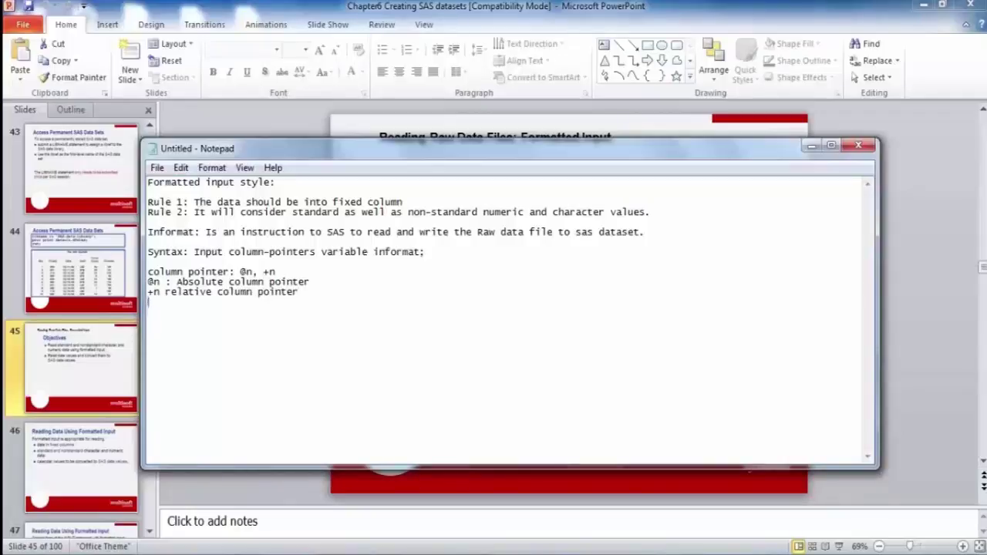
- Type the ruler 1----5----10----15 and, below it, a sample record of a name, 27 and India
text(Sum())
key(BackSpace)
key(BackSpace)
key(BackSpace)
key(BackSpace)
key(BackSpace)
text(1----5----10-----)
key(BackSpace)
text(15)
text(Sunil )
text(27 )
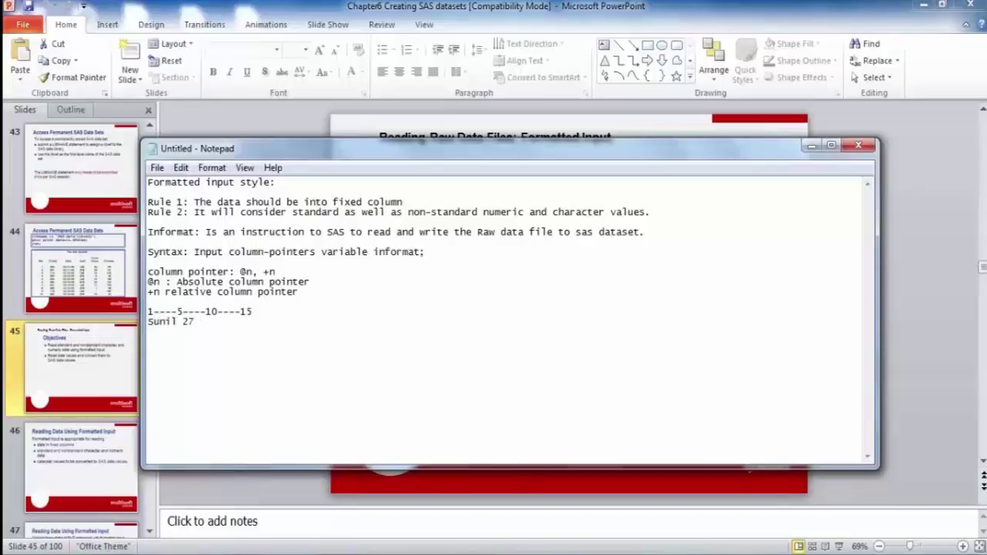
text(India)
- Highlight the @n notation, the name field and ruler column 1, then return to the data line's end
drag(167, 283, 139, 289)
drag(179, 322, 149, 322)
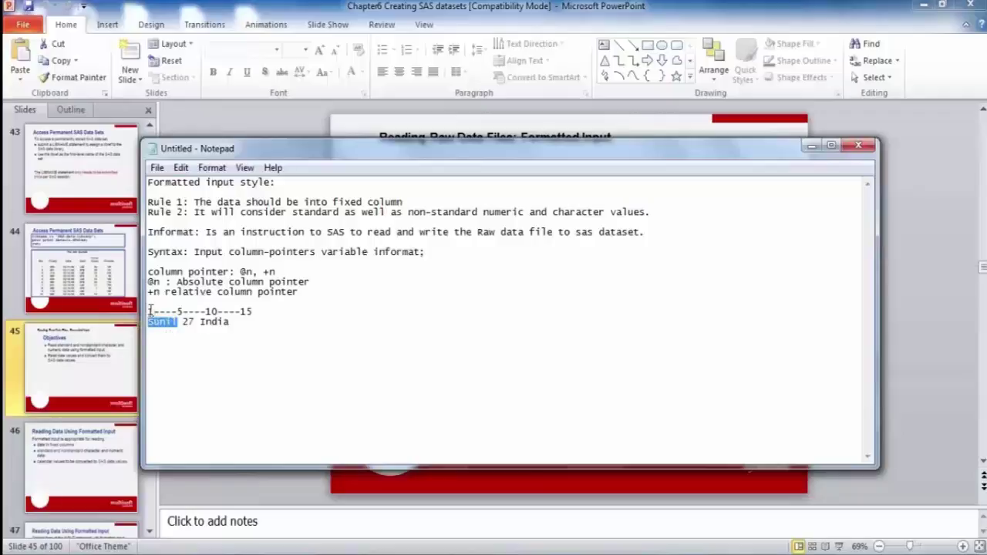
drag(153, 312, 131, 317)
click(318, 351)
- Start the statement 'Input @1 name $5. @7' on a new line below the data record
key(Return)
key(Return)
text(Input)
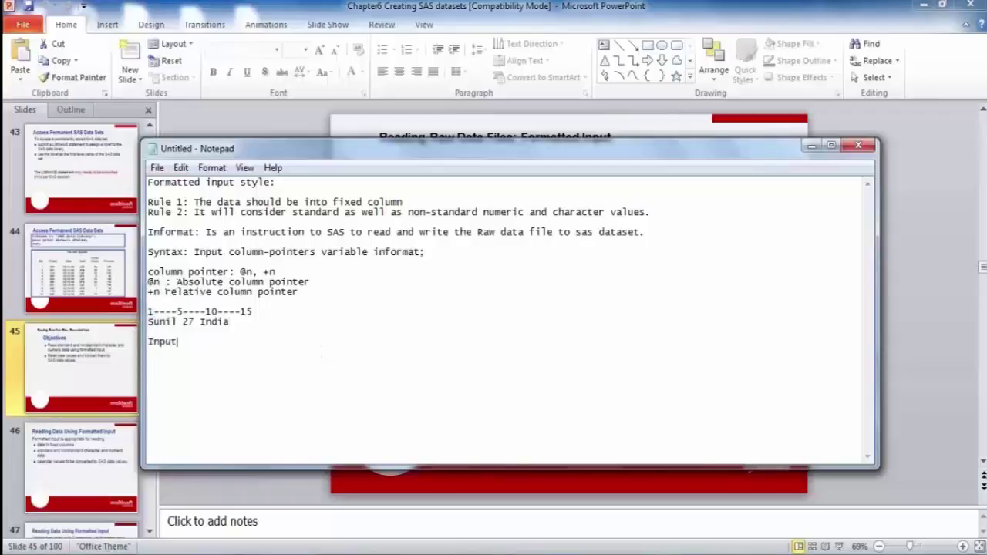
text( @1 name)
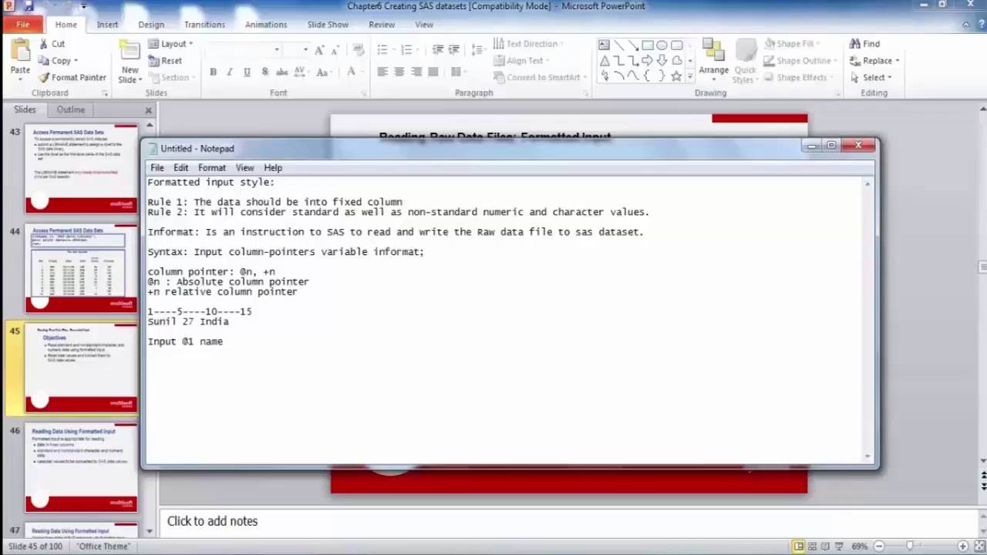
text($5.)
text(7)
- Add 'Age 3.' and correct the age column pointer from @7 to @6
text(Age 3.)
click(266, 341)
key(BackSpace)
text(6)
- Start a new line and delete the stray value 1.0 typed there
key(Return)
key(Return)
text(1.0)
key(BackSpace)
key(BackSpace)
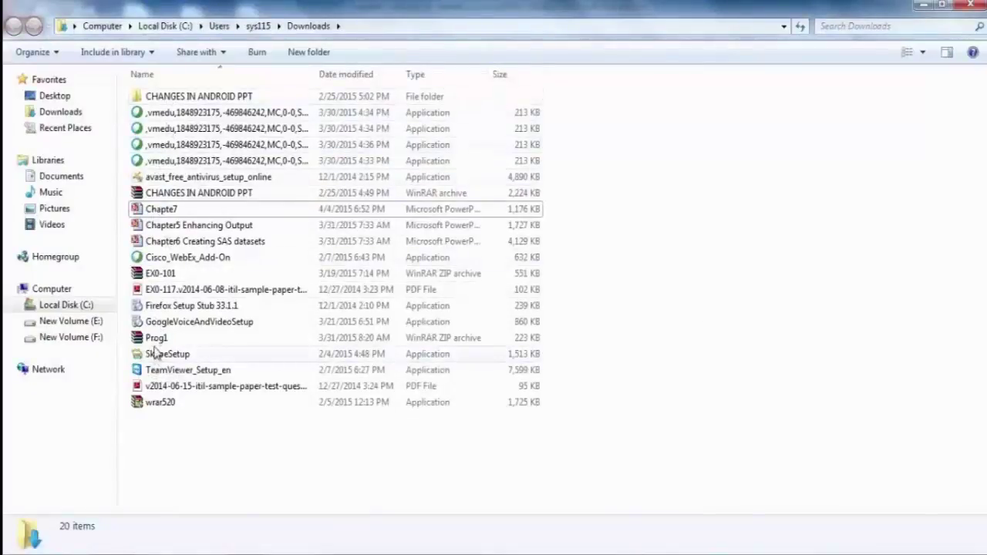
- Browse into the SAS base course folder on drive E: and go back out
click(72, 323)
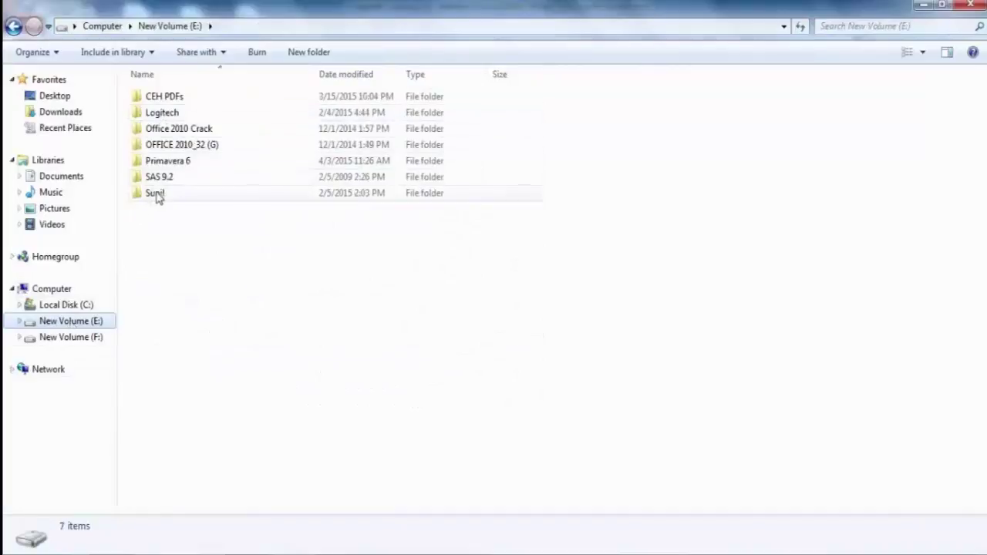
double_click(157, 195)
double_click(167, 98)
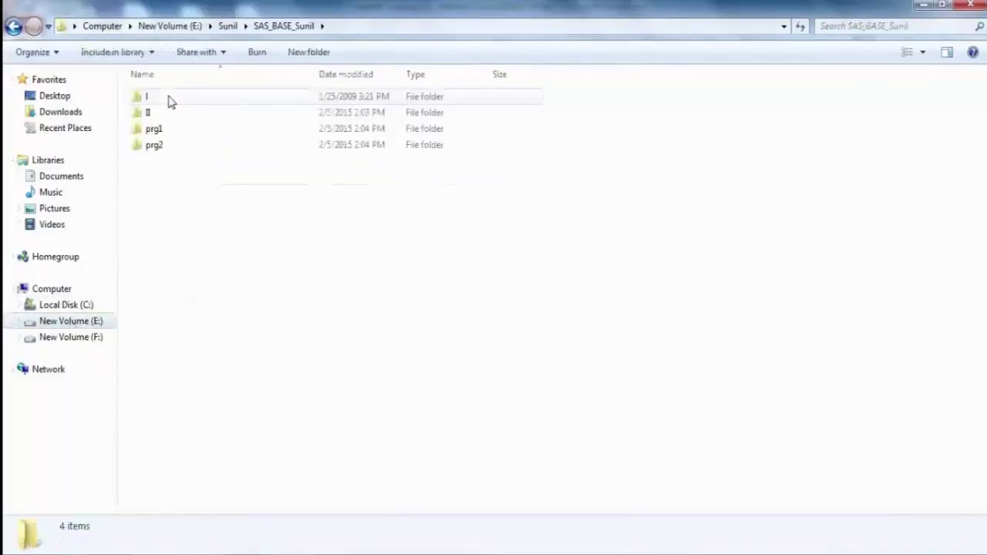
key(BackSpace)
key(BackSpace)
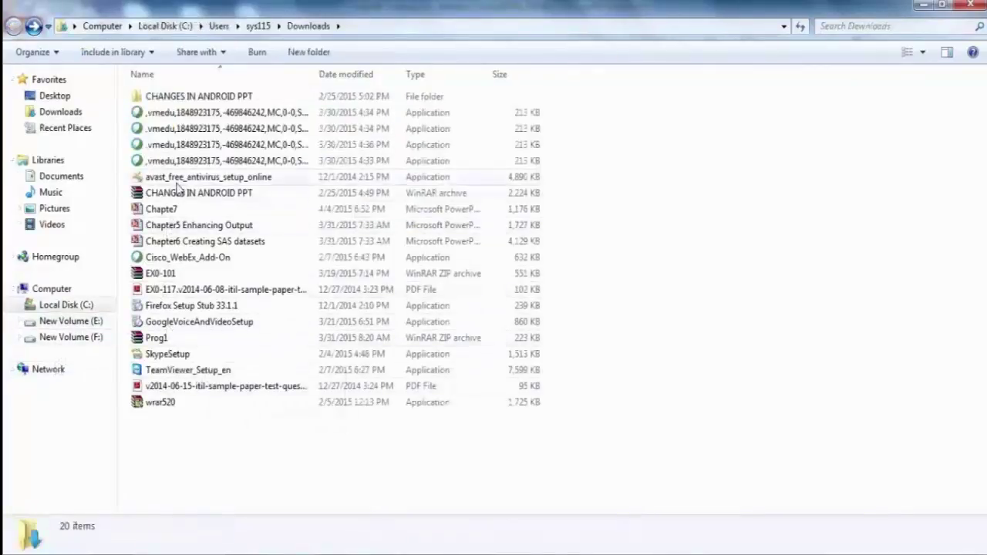
- Extract Prog1.zip in Downloads into a new Prog1 folder
click(152, 339)
right_click(152, 340)
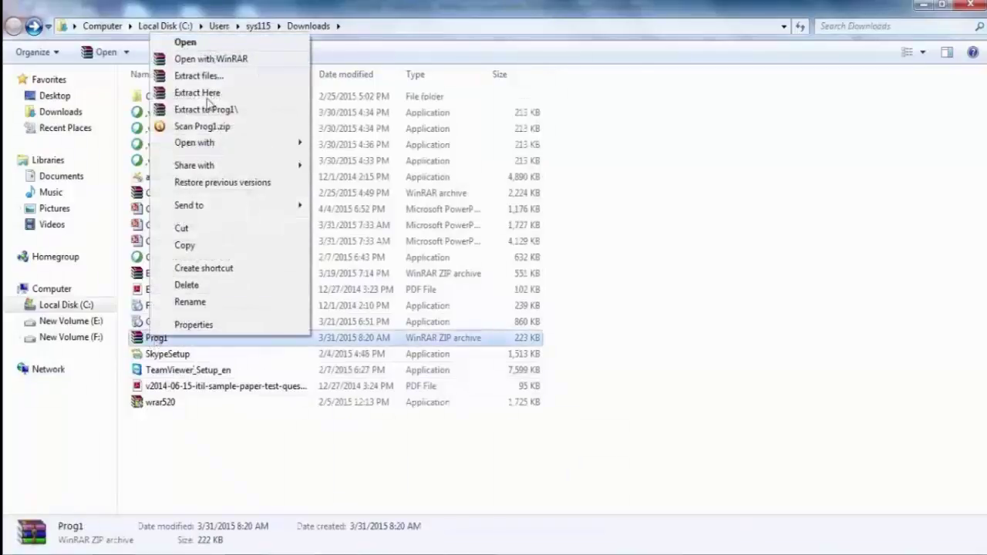
click(223, 76)
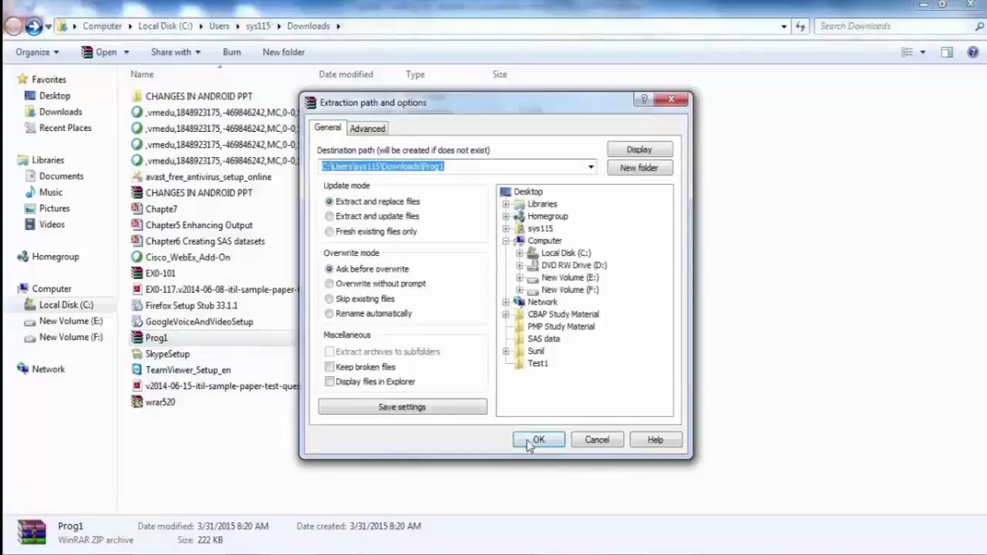
click(538, 440)
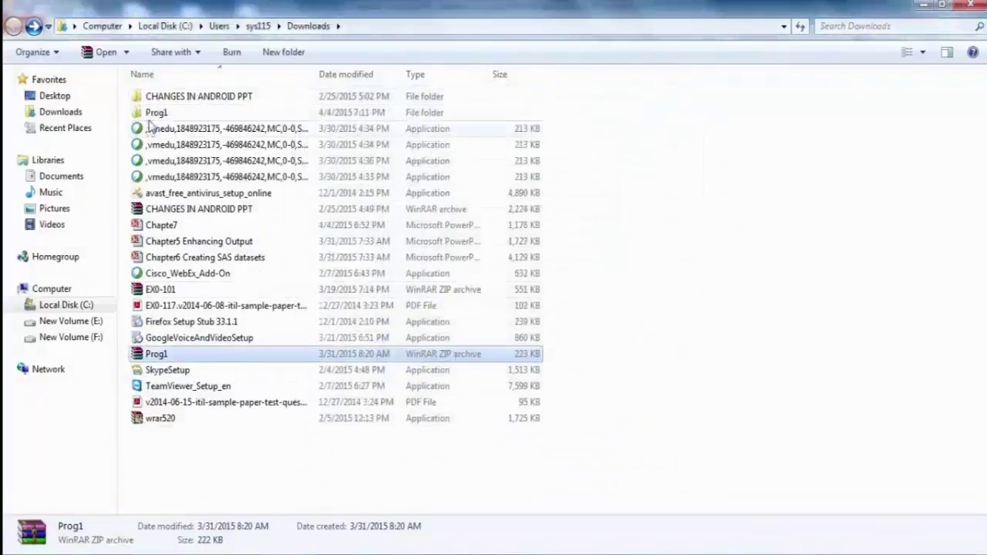
- Group the inner Prog1 files by Type, open dfwlax in Notepad and mark its first flight record
double_click(154, 115)
double_click(159, 98)
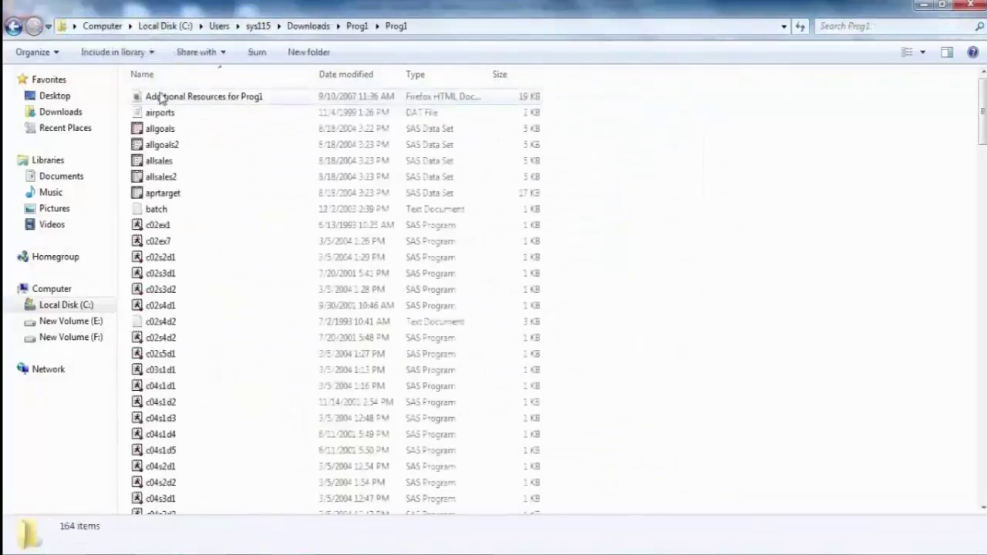
right_click(746, 236)
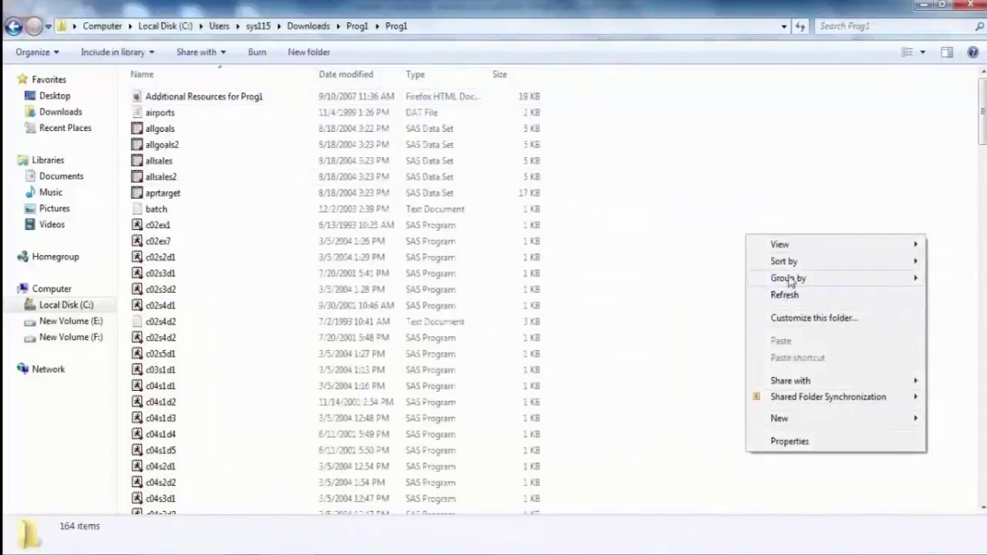
mouse_move(788, 281)
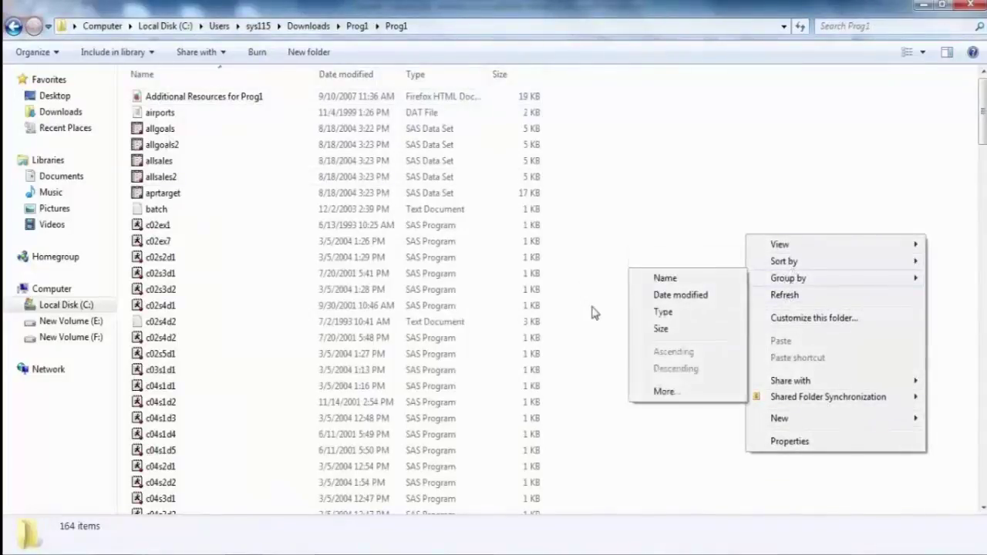
click(637, 313)
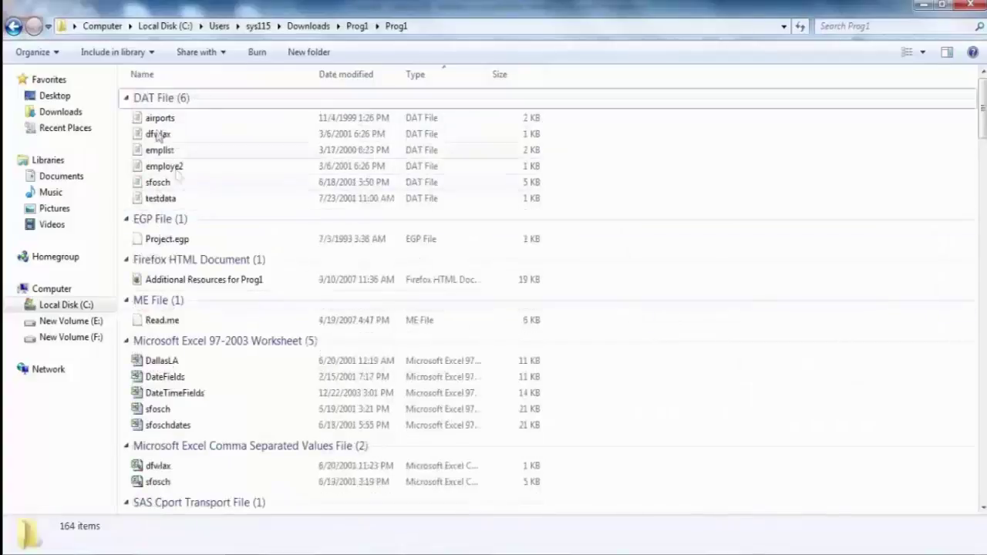
double_click(158, 133)
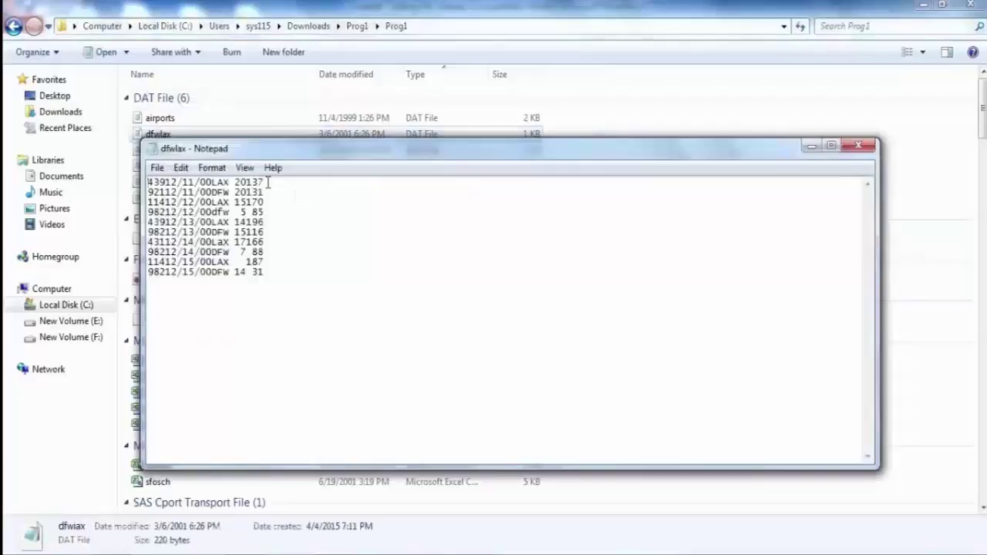
drag(269, 182, 120, 183)
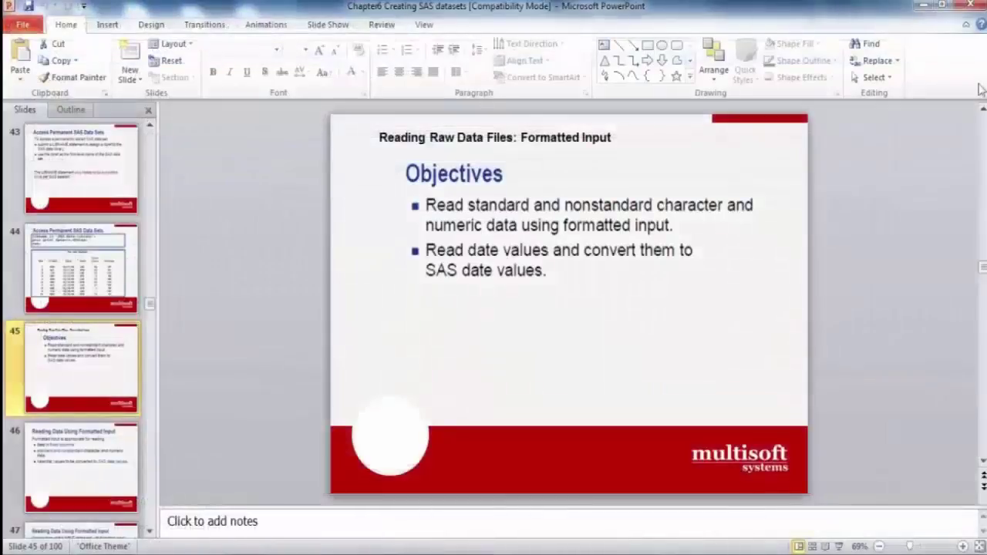
- Move through the slides to slide 7, 'Reading Raw Data Files', showing the flight data columns
double_click(984, 158)
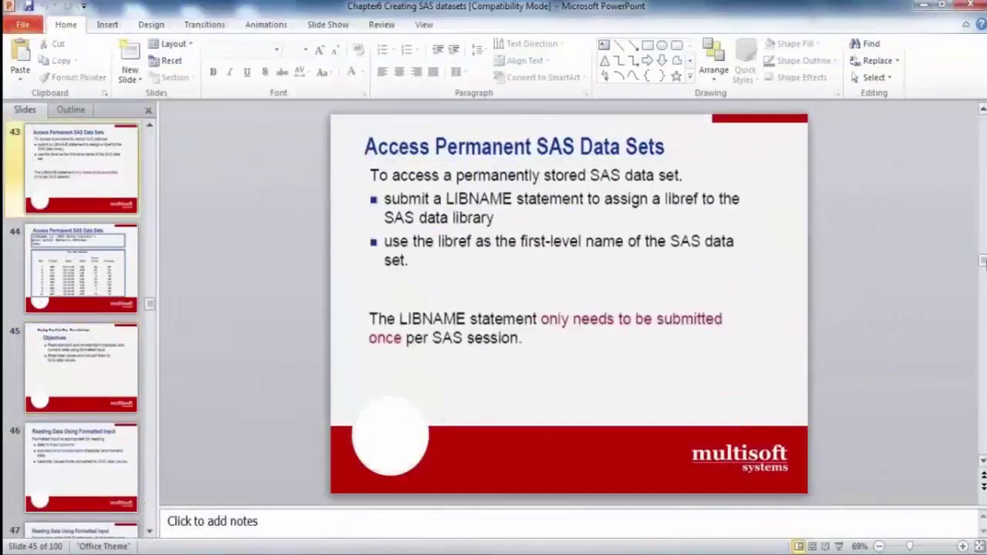
drag(983, 262, 983, 138)
scroll(978, 143, down, 1)
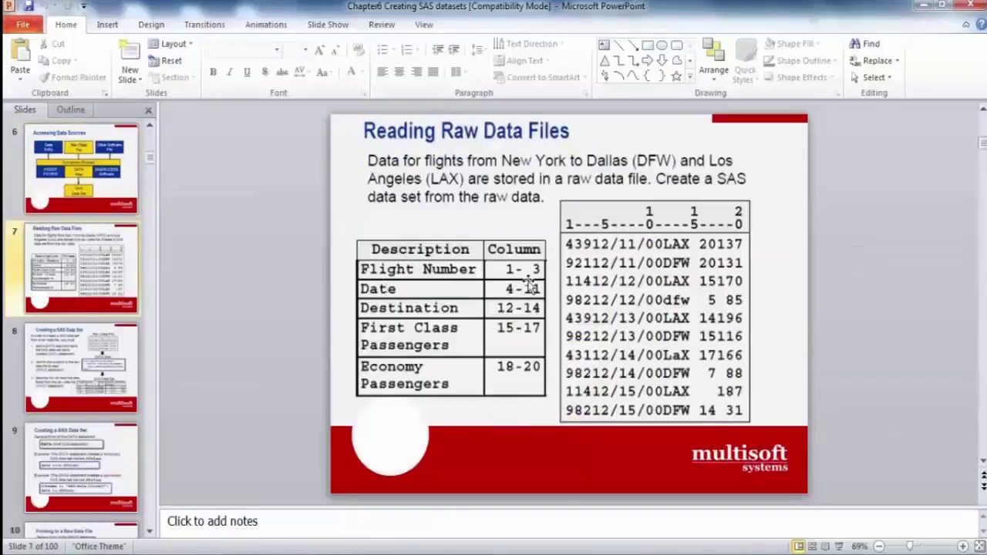